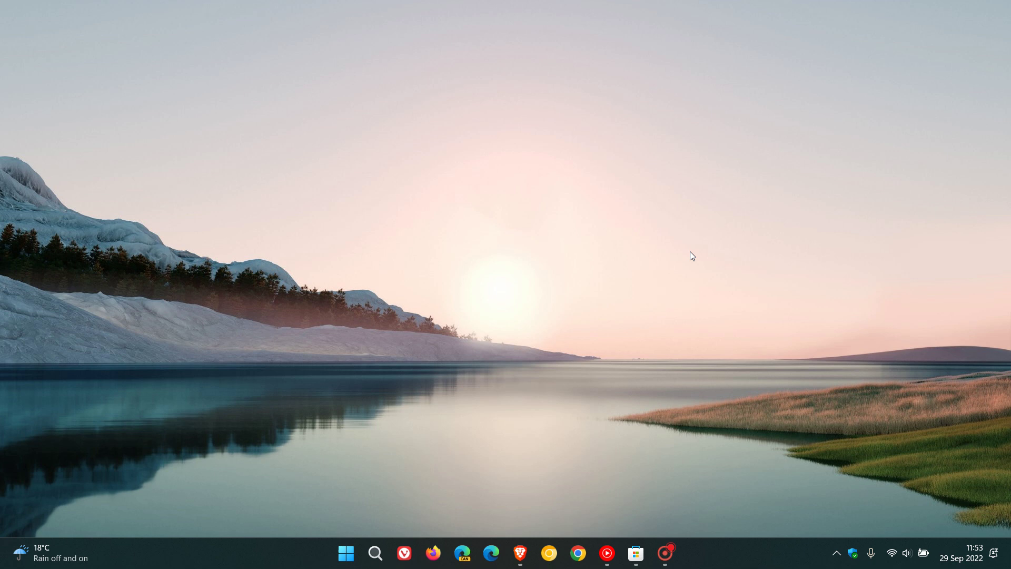
# View the Spotify app page in Microsoft Store before setting it aside.
pyautogui.click(635, 553)
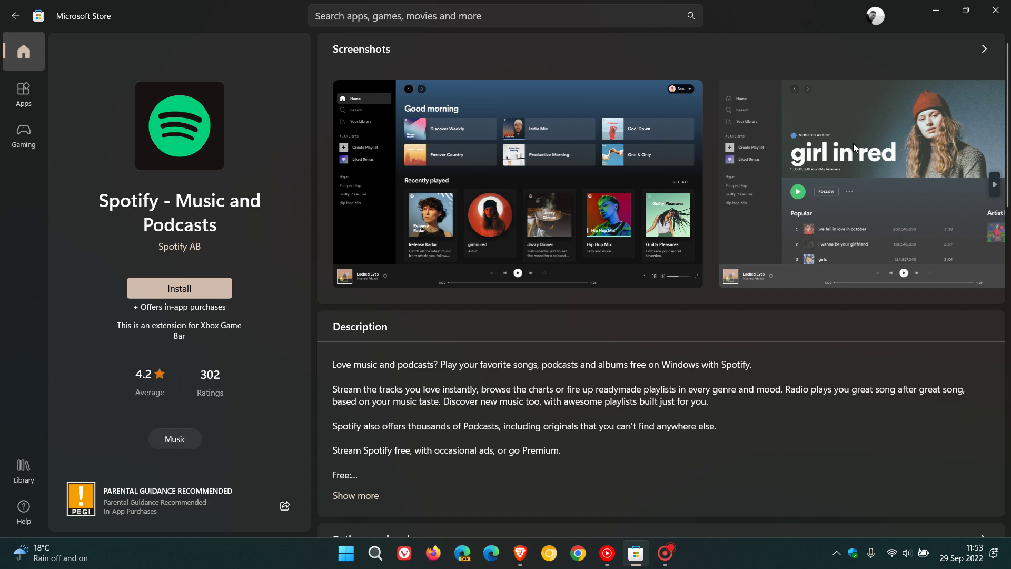
# Minimise the Store and launch Clock from the Start menu's All apps list.
pyautogui.click(933, 13)
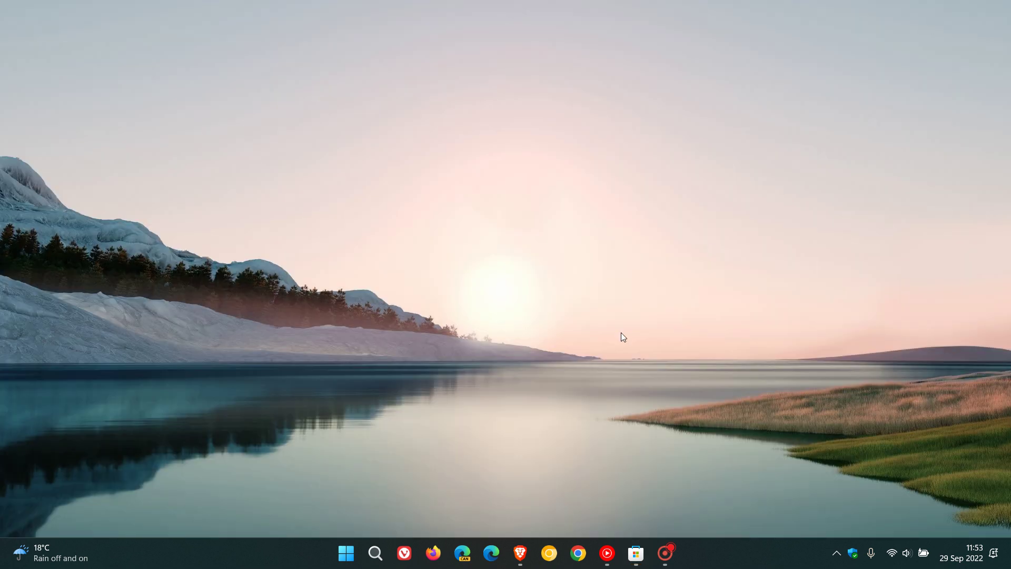
pyautogui.click(346, 553)
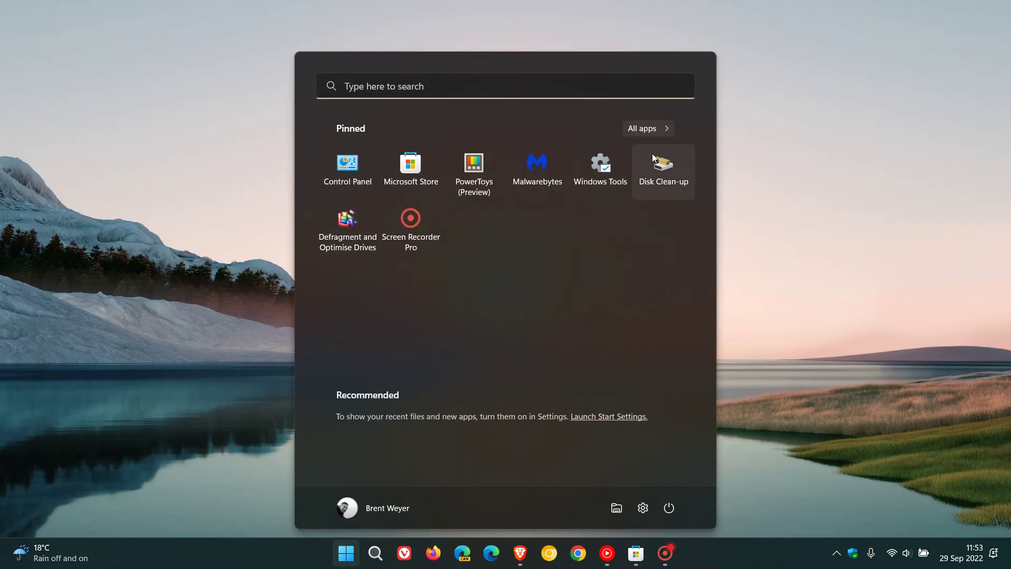
pyautogui.click(659, 129)
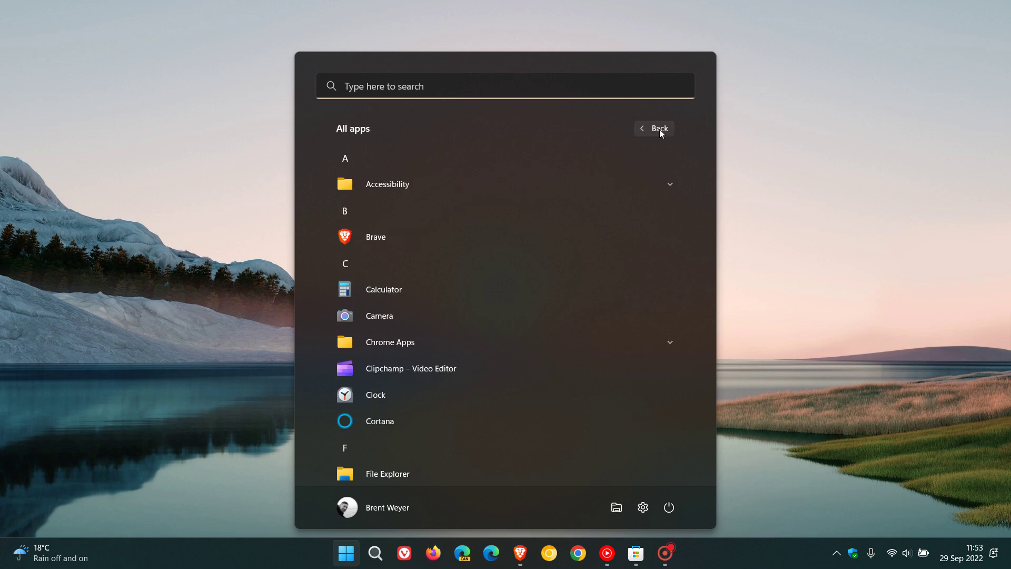
pyautogui.click(512, 403)
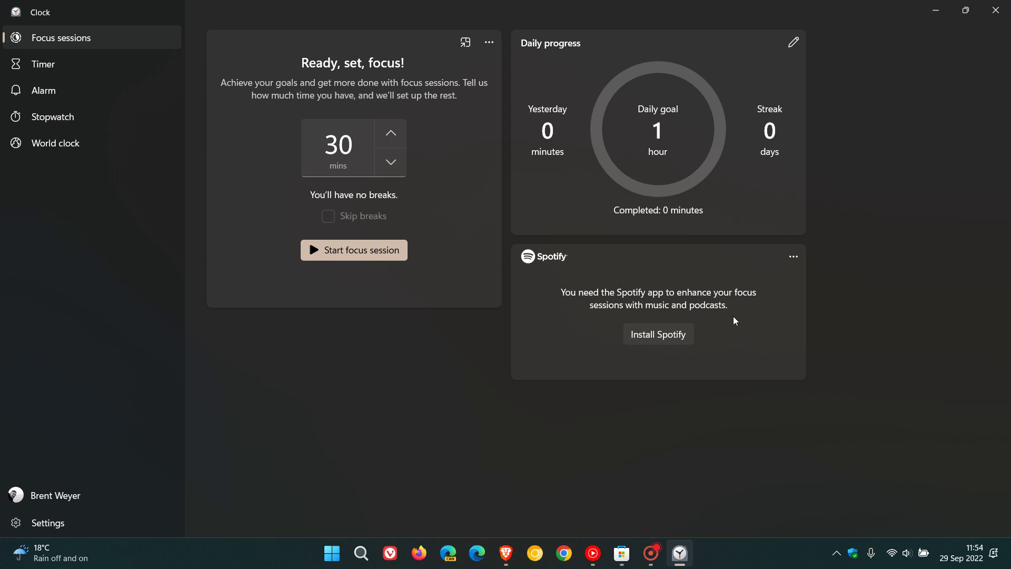
# Switch the Spotify toggle off in Clock settings, confirm the tile is gone, and close Clock.
pyautogui.click(63, 522)
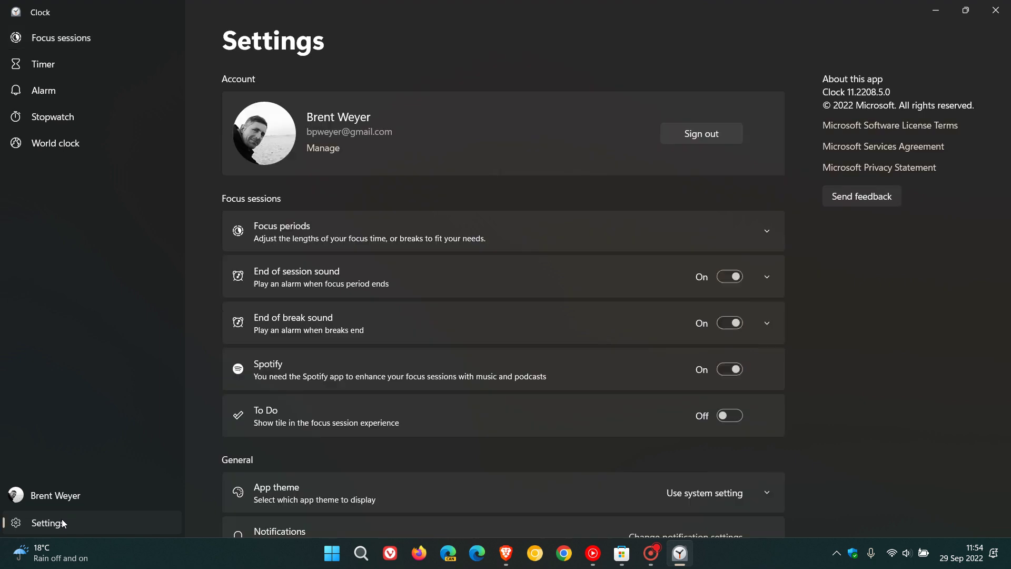
pyautogui.click(727, 379)
pyautogui.click(97, 42)
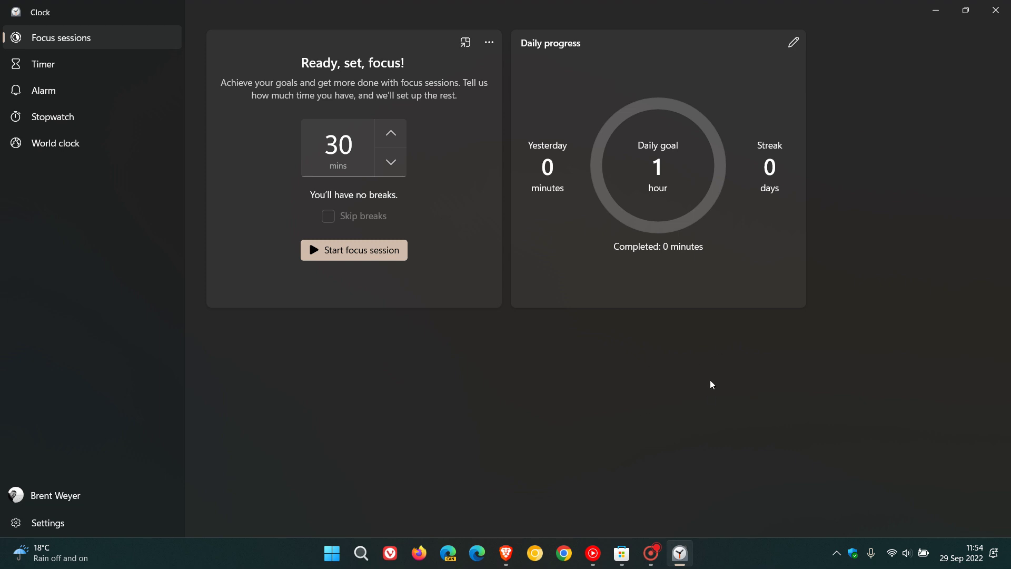
pyautogui.click(995, 11)
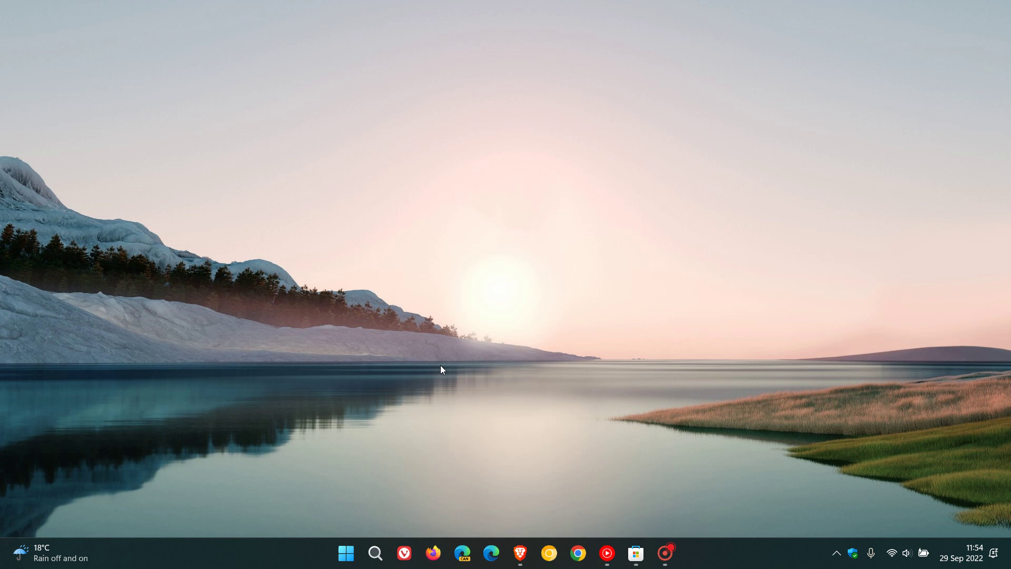
# Review the Startup apps page under Settings > Apps, then go back to the Apps overview.
pyautogui.click(346, 553)
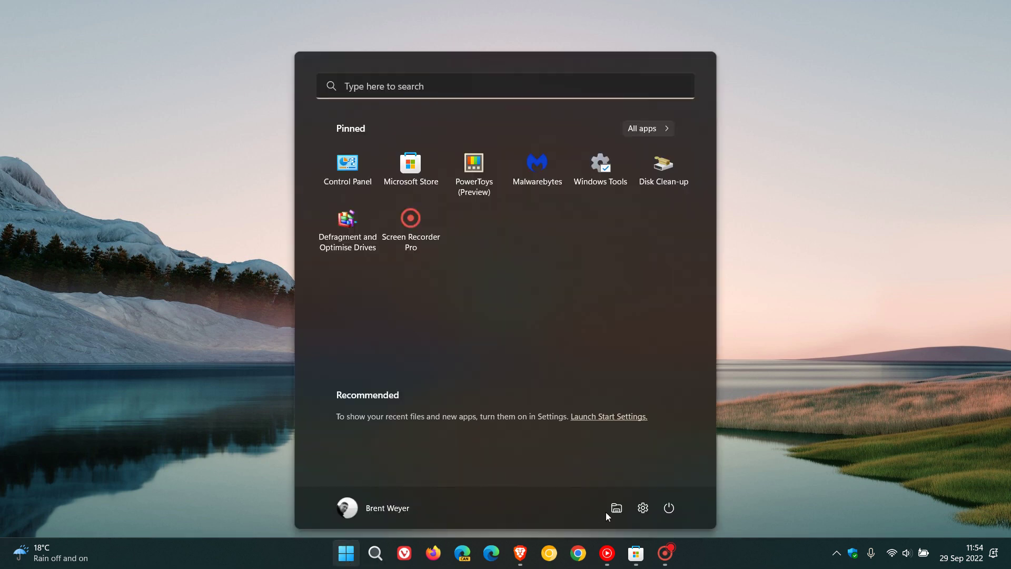
pyautogui.click(641, 508)
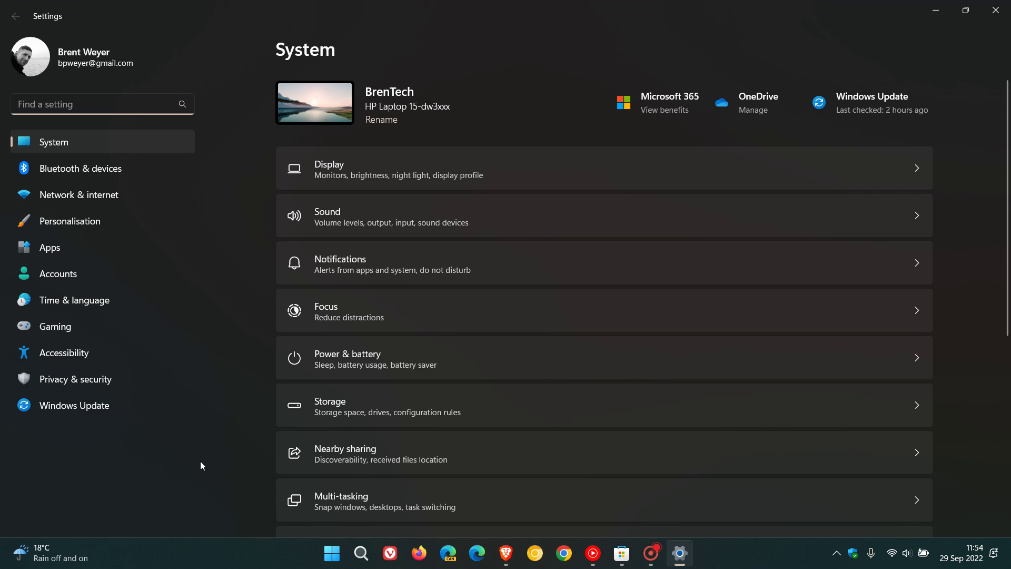
pyautogui.click(73, 249)
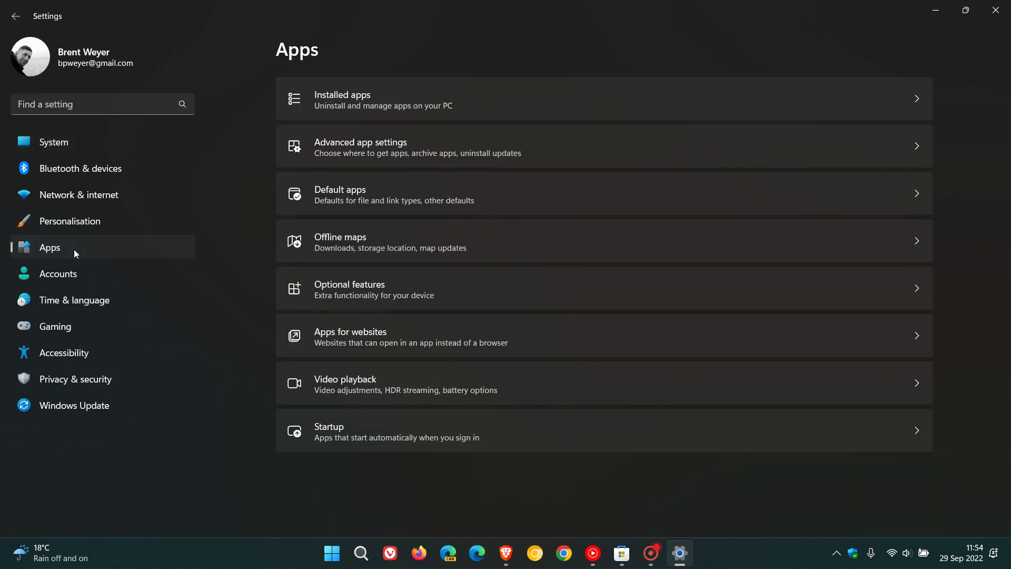
pyautogui.click(683, 440)
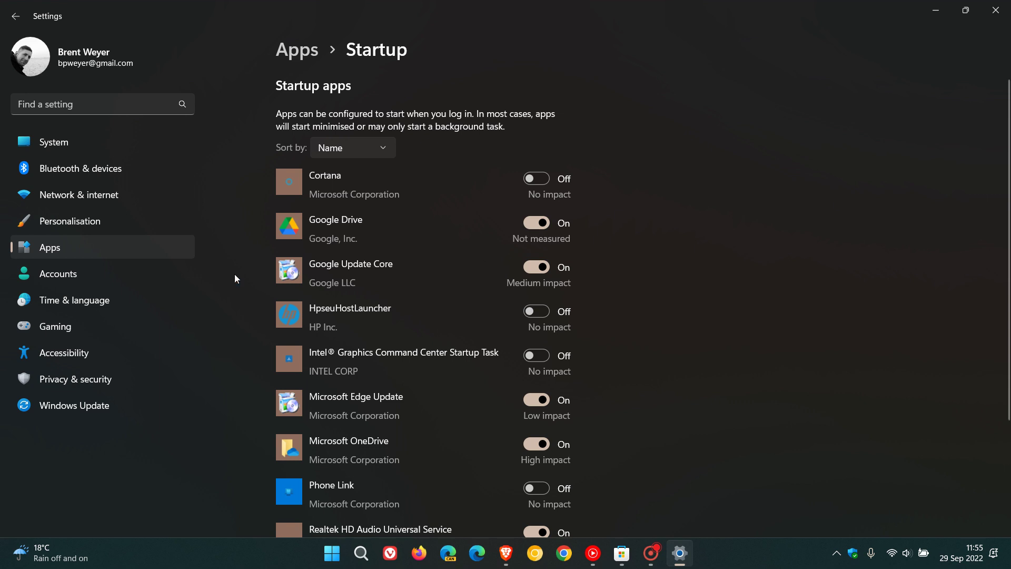
pyautogui.click(83, 249)
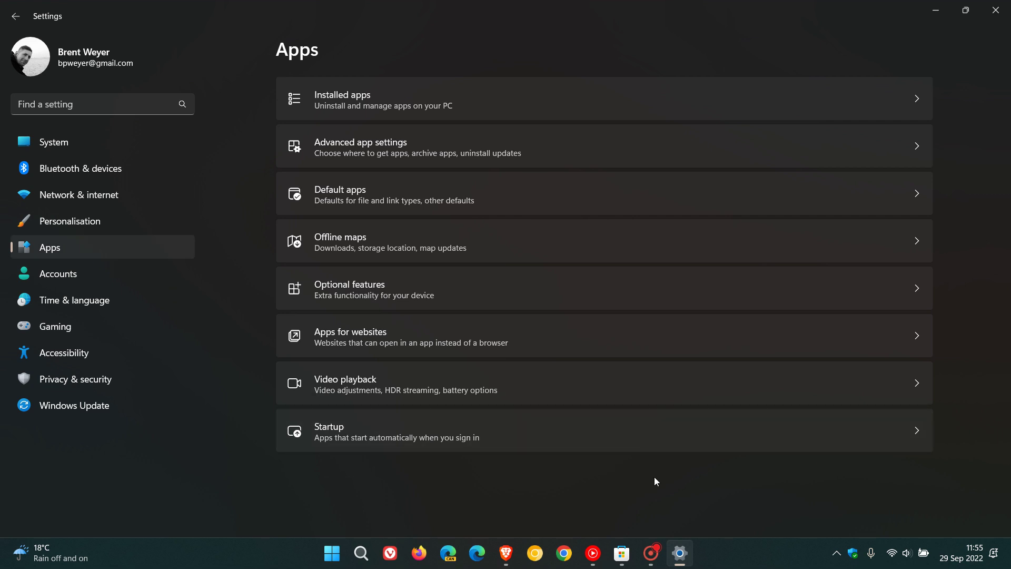
# Show Brave's Modify/Uninstall menu in Installed apps, then close Settings.
pyautogui.click(647, 98)
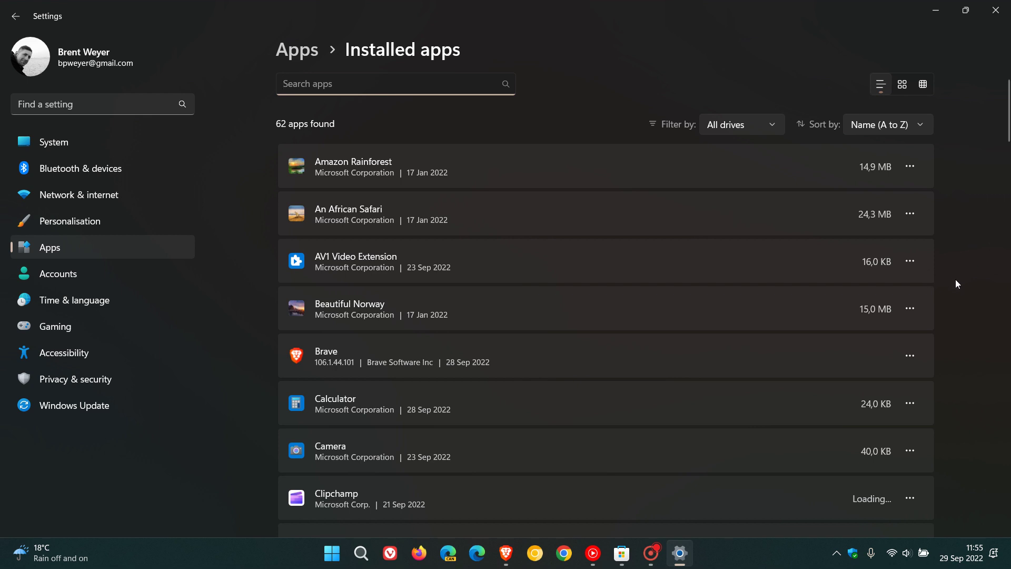
pyautogui.click(908, 355)
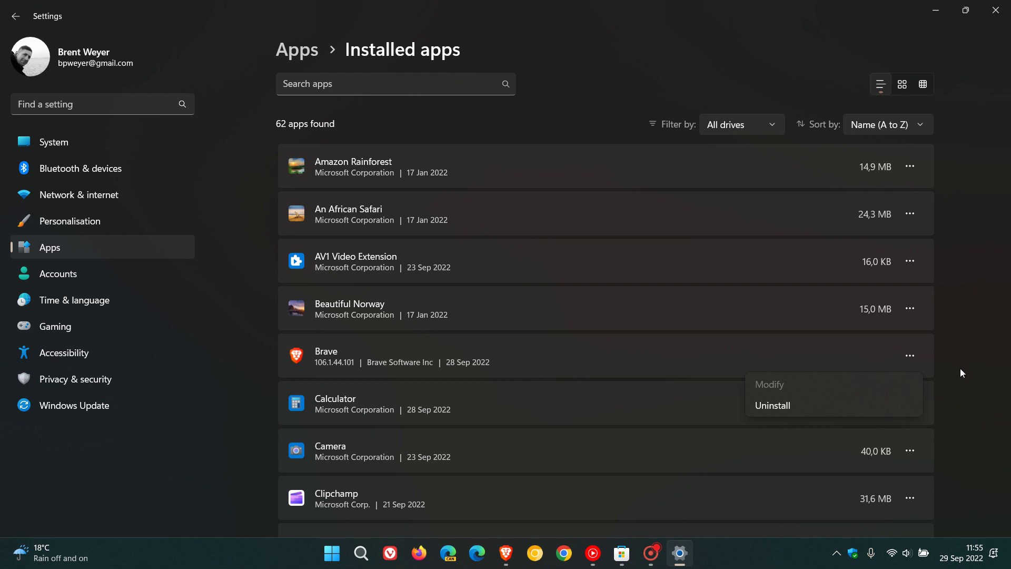
pyautogui.click(996, 11)
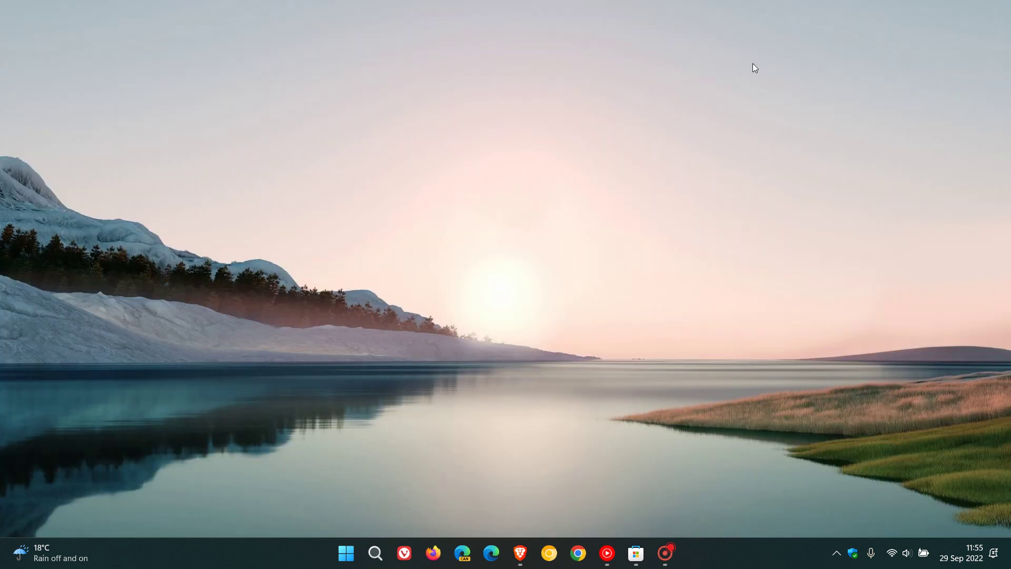